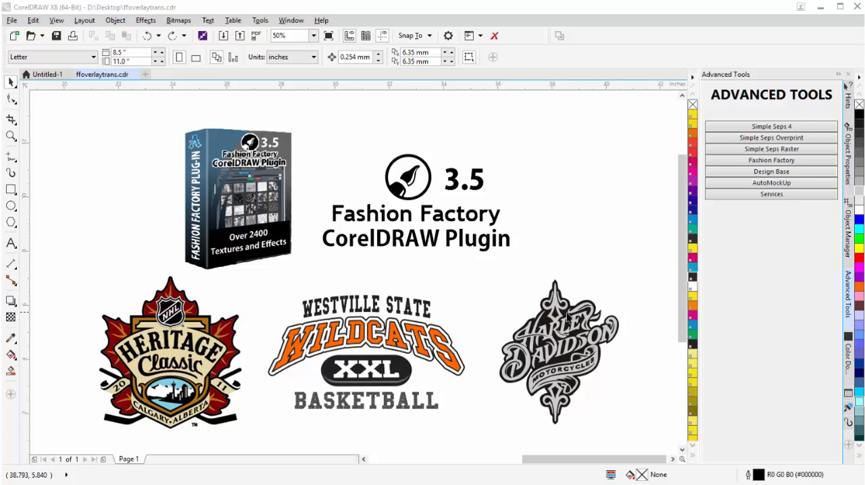
Select the grey Harley-Davidson artwork and open Fashion Factory with the bitmap fills filtered to the Fire lava category.
left_click(573, 359)
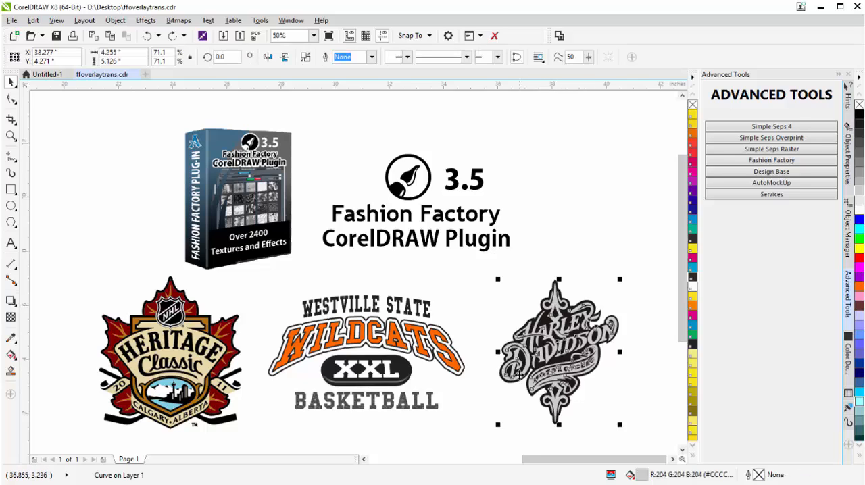
left_click(775, 163)
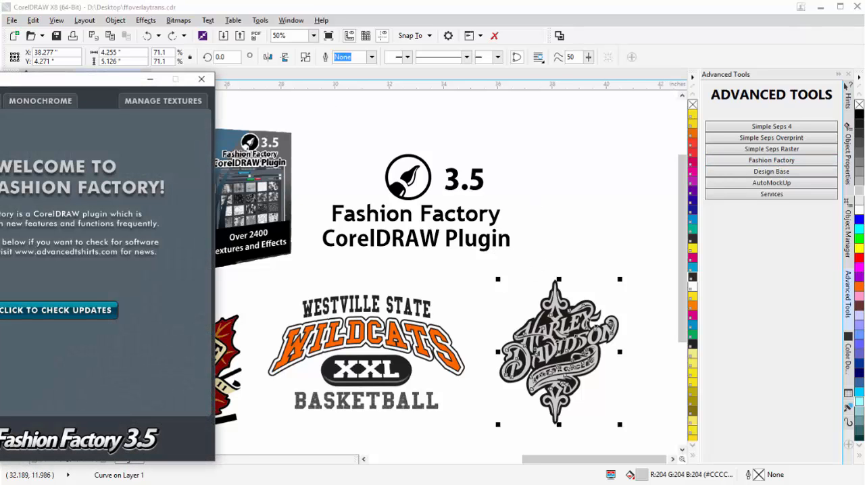
left_click_drag(54, 85, 153, 78)
left_click(108, 100)
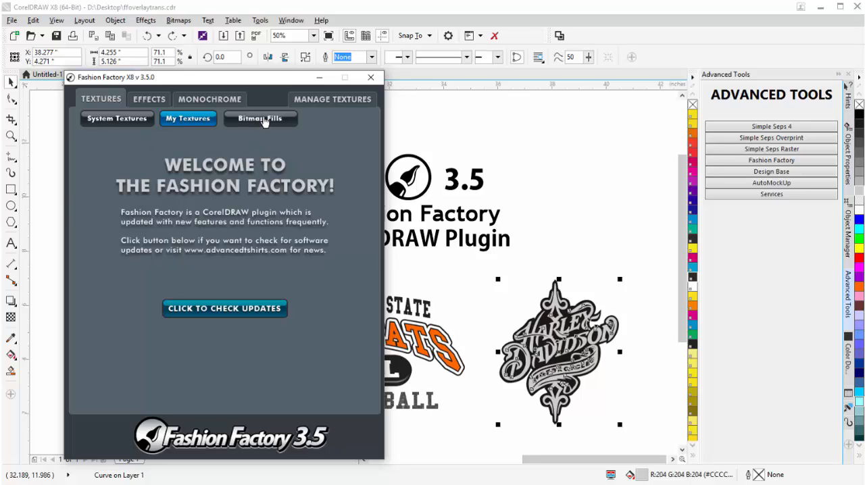
left_click(263, 120)
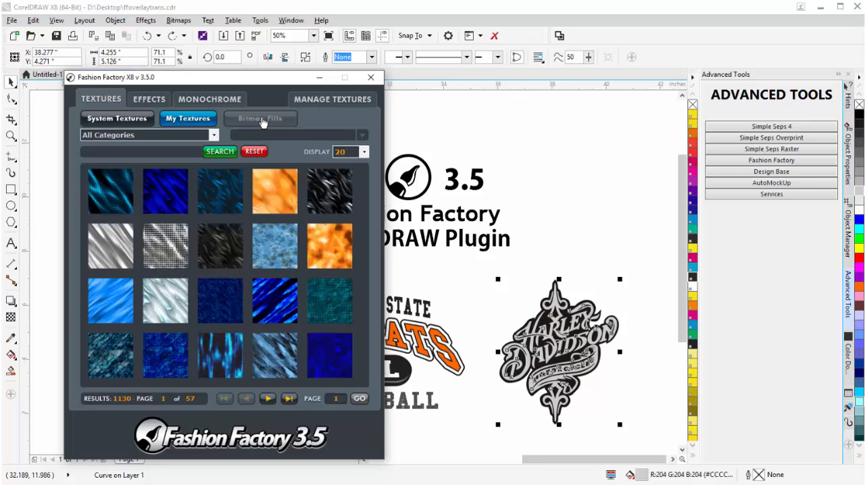
left_click(213, 135)
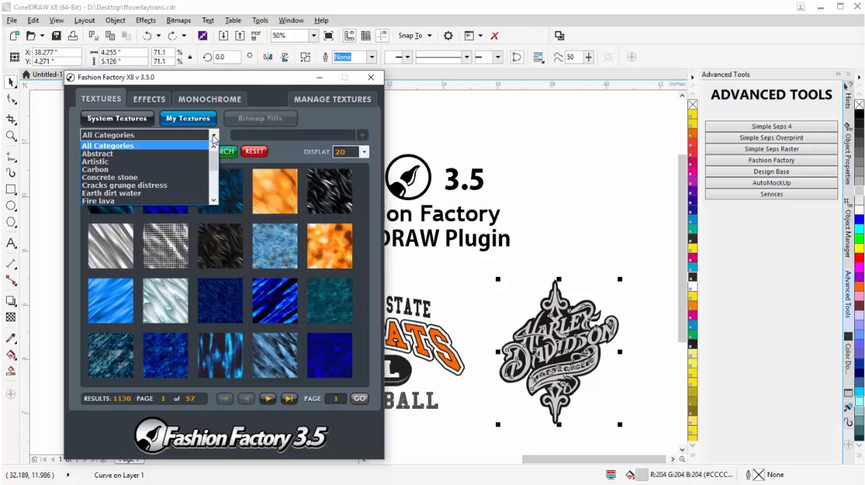
left_click(161, 201)
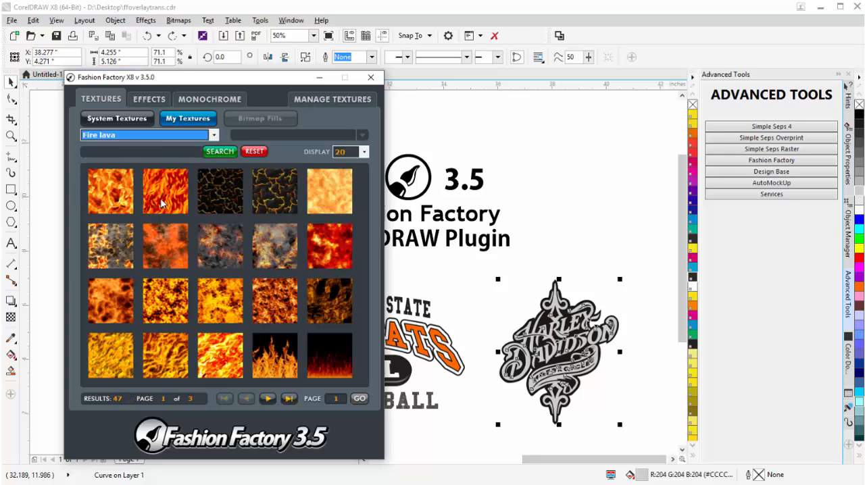
Apply the anotherfire.png texture as a bitmap fill to the Harley-Davidson artwork and close Fashion Factory.
left_click(116, 196)
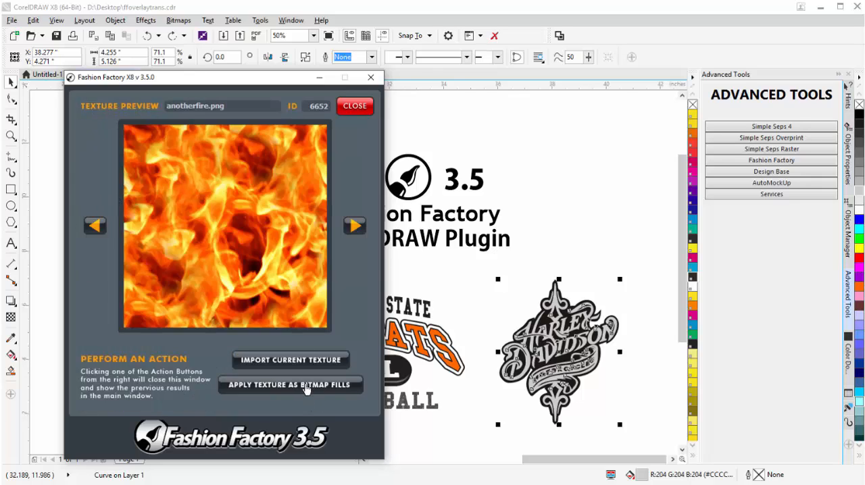
left_click(306, 389)
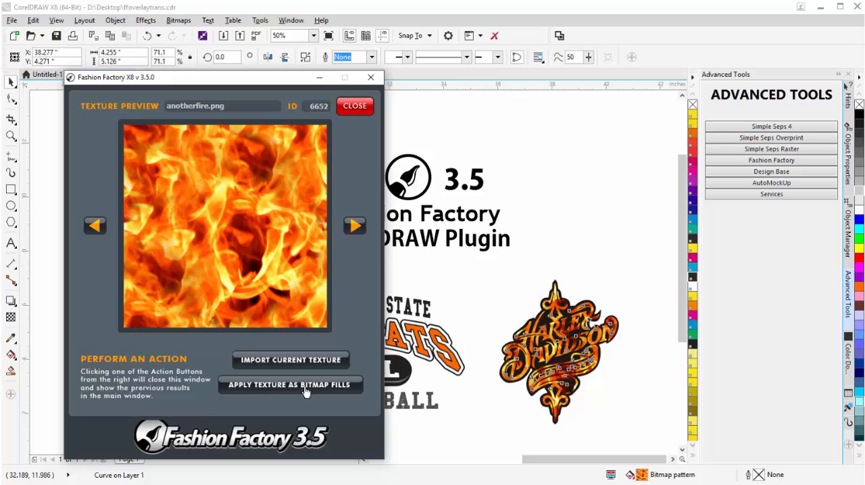
left_click(357, 108)
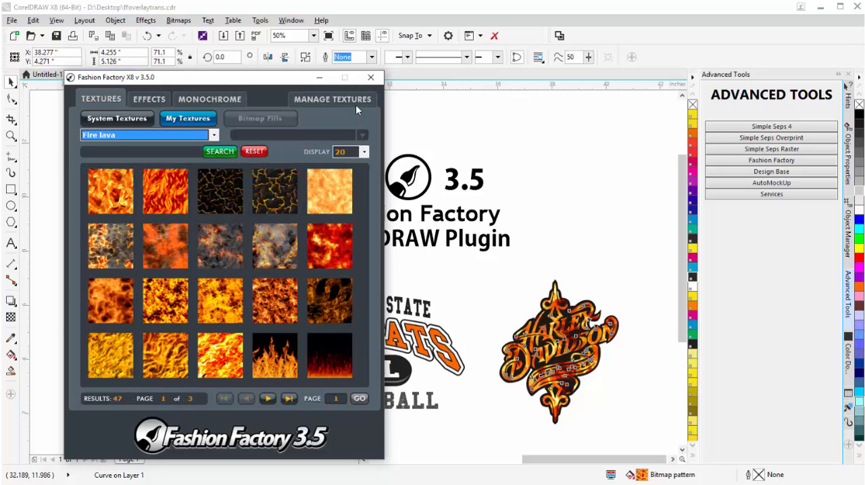
left_click(379, 81)
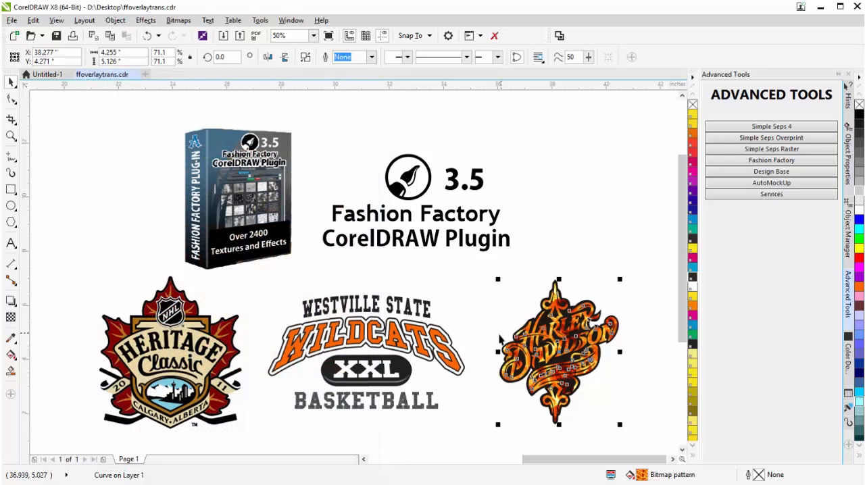
Scale down the fire pattern tile in the Harley-Davidson artwork and rotate it slightly clockwise with the Interactive Fill tool.
key("shift+F2")
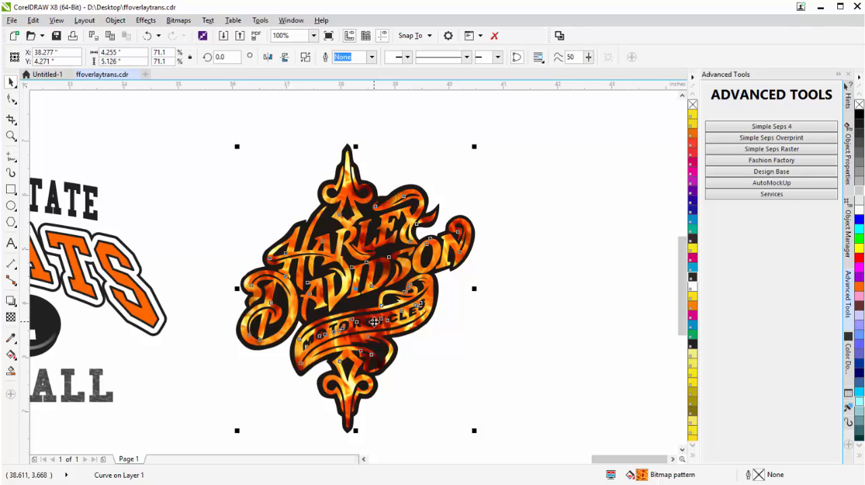
left_click(11, 355)
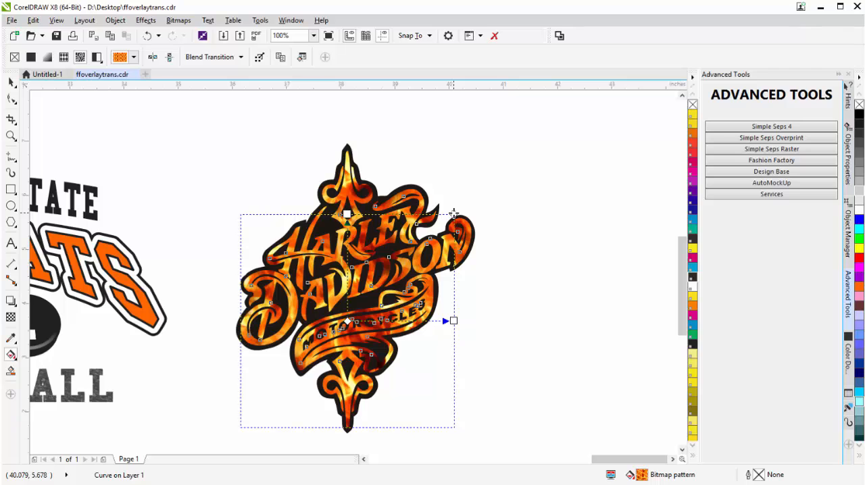
left_click_drag(453, 214, 412, 259)
left_click_drag(409, 322, 416, 336)
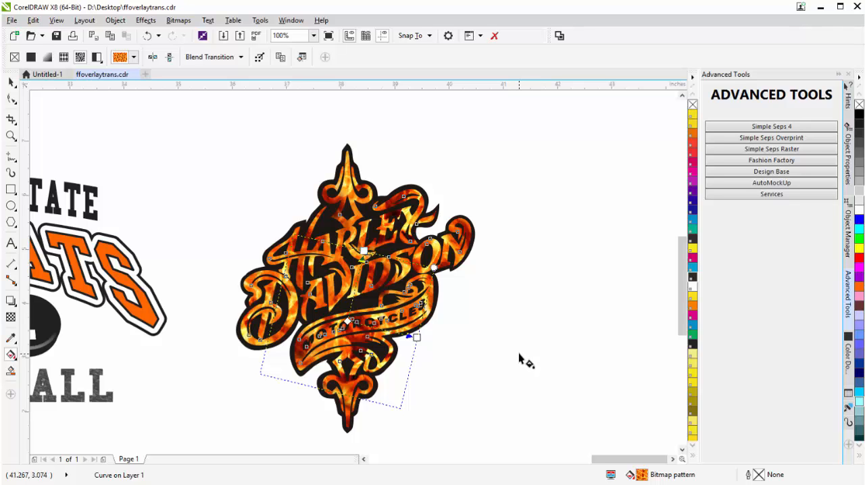
Select the orange WILDCATS lettering group and open Fashion Factory for it.
key("F3")
key("F3")
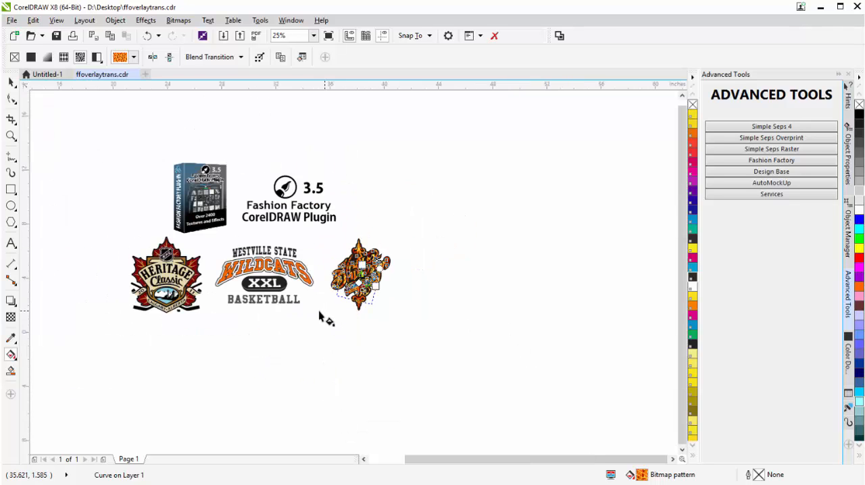
left_click(321, 315)
scroll(260, 278, "up", 2)
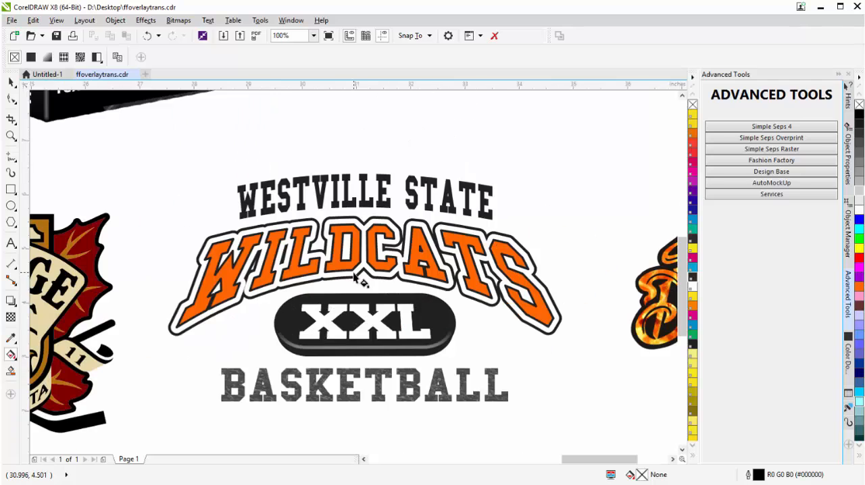
left_click(336, 289)
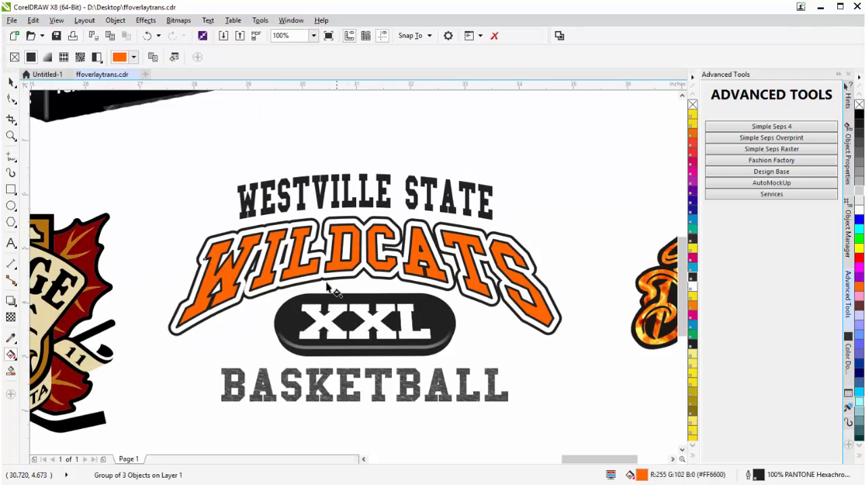
left_click(10, 82)
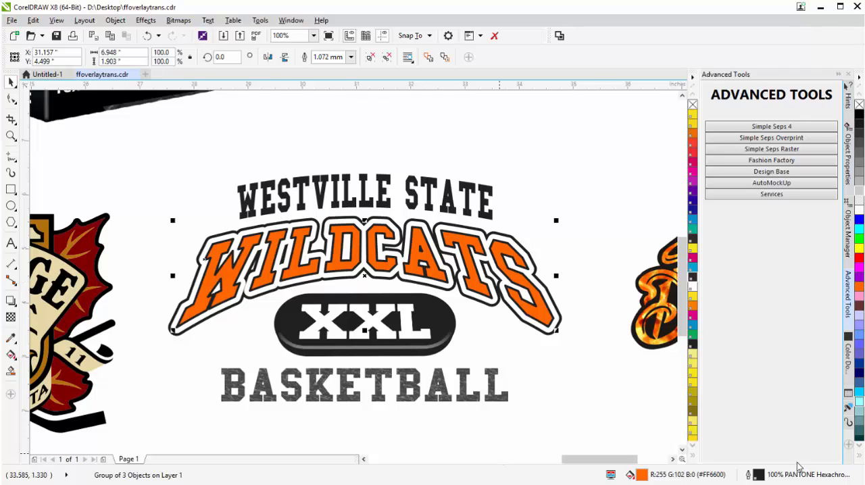
left_click(803, 166)
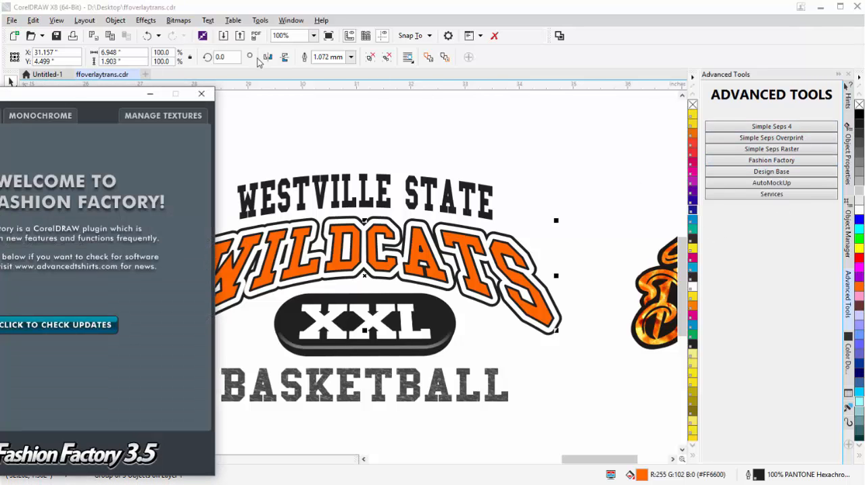
Move the Fashion Factory window clear of the WILDCATS lettering and show the Sports category of bitmap fills.
left_click_drag(68, 100, 729, 90)
left_click(601, 105)
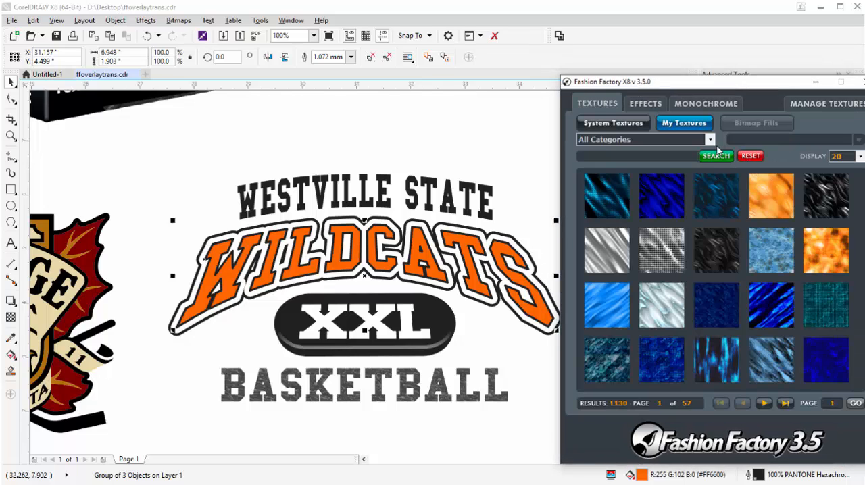
left_click(709, 139)
scroll(650, 171, "down", 2)
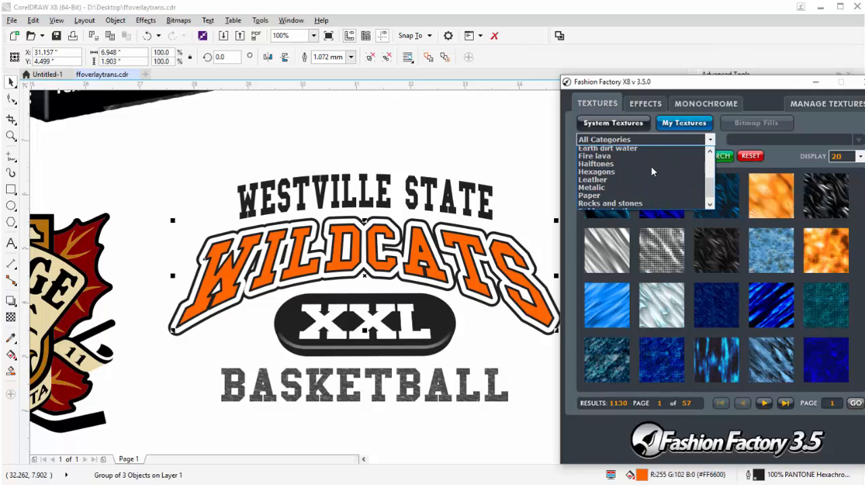
scroll(650, 171, "down", 1)
left_click(638, 196)
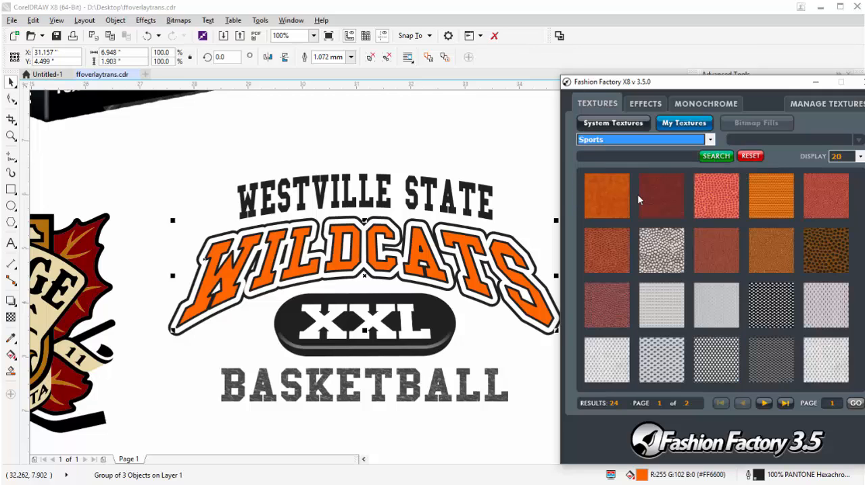
Apply the baketball4.png texture as a bitmap fill to the WILDCATS lettering, then shrink and slightly rotate its pattern tile.
left_click(727, 202)
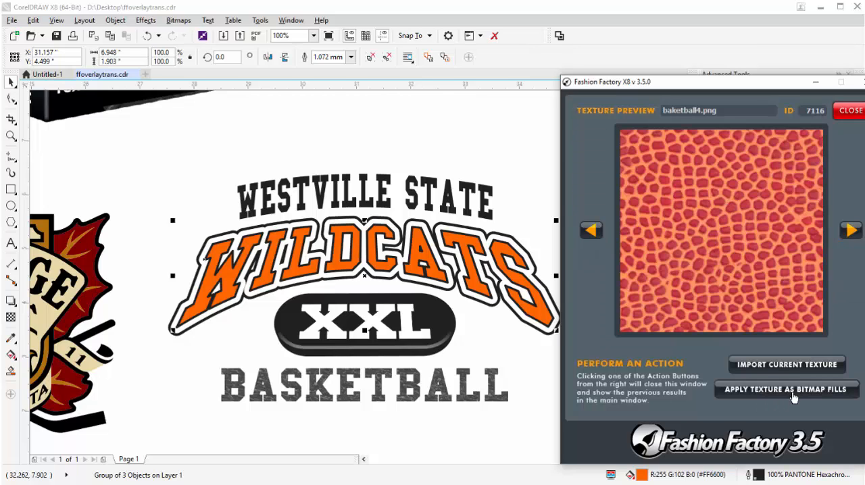
left_click(795, 393)
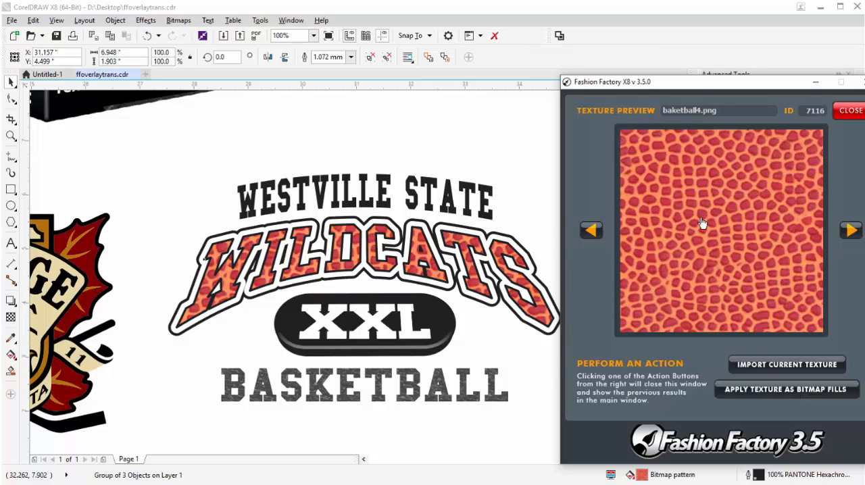
left_click(846, 113)
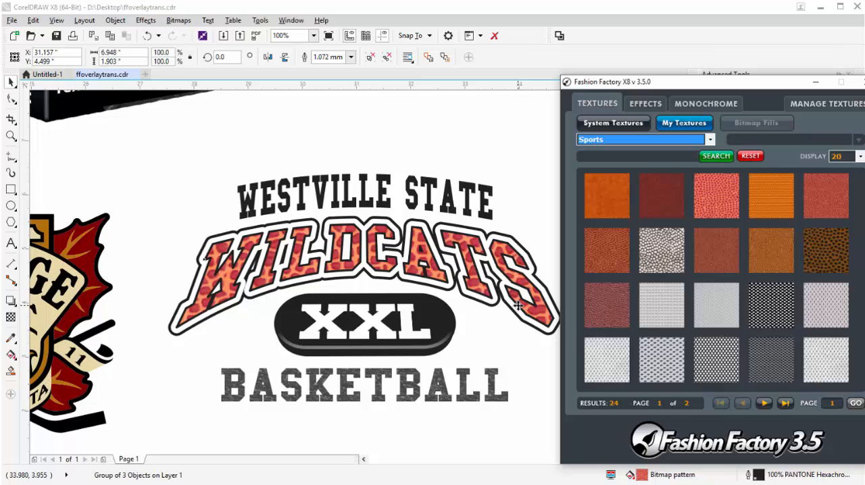
left_click(10, 357)
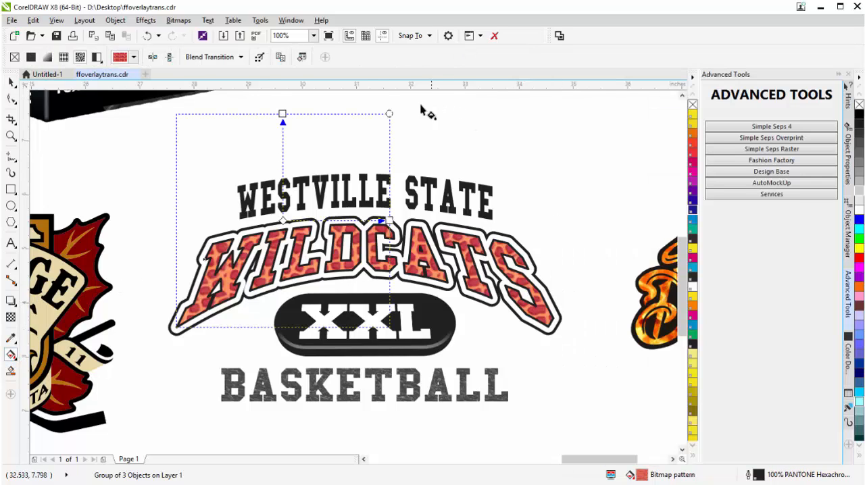
left_click_drag(389, 114, 329, 170)
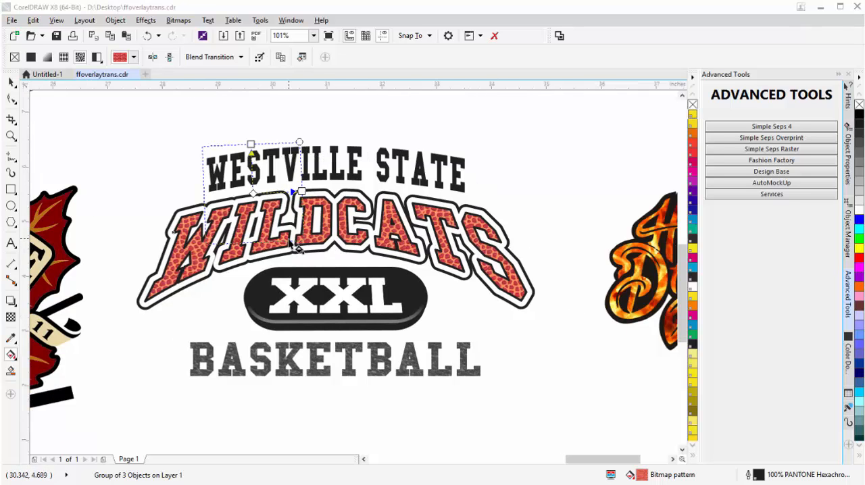
Draw a rectangle about 5.77 by 6.56 inches over the Heritage Classic logo, with white fill and no outline.
scroll(289, 239, "down", 1)
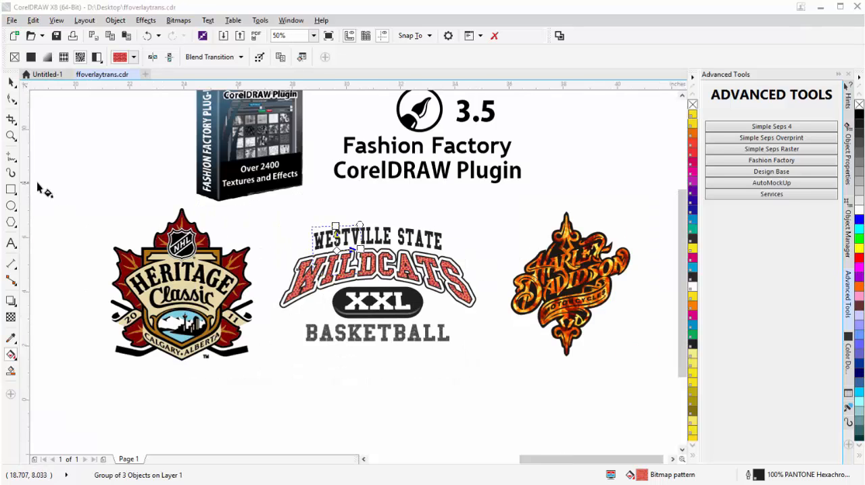
left_click(11, 191)
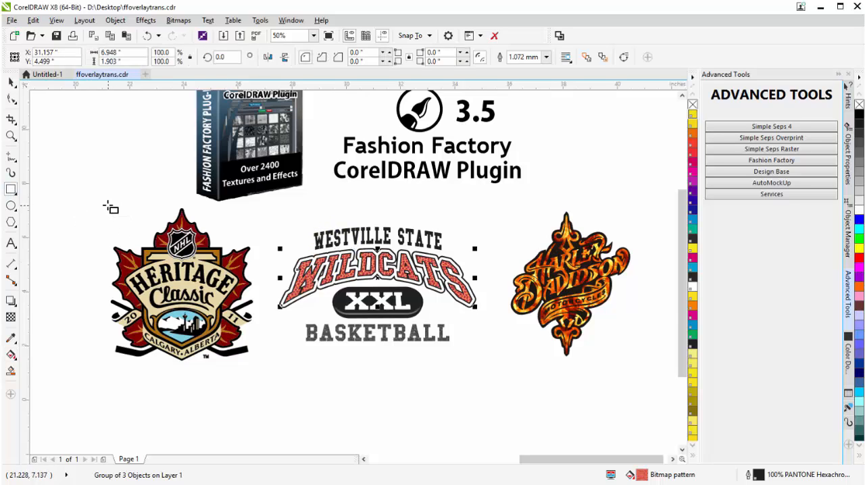
left_click_drag(104, 201, 262, 378)
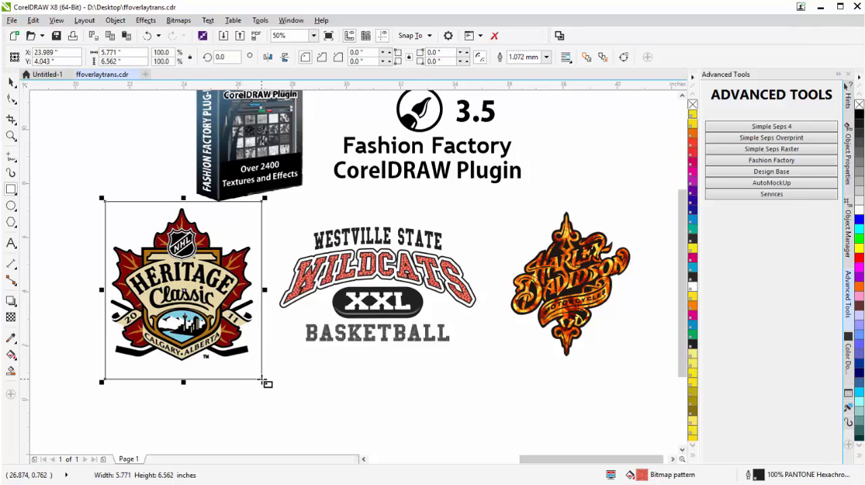
left_click(860, 209)
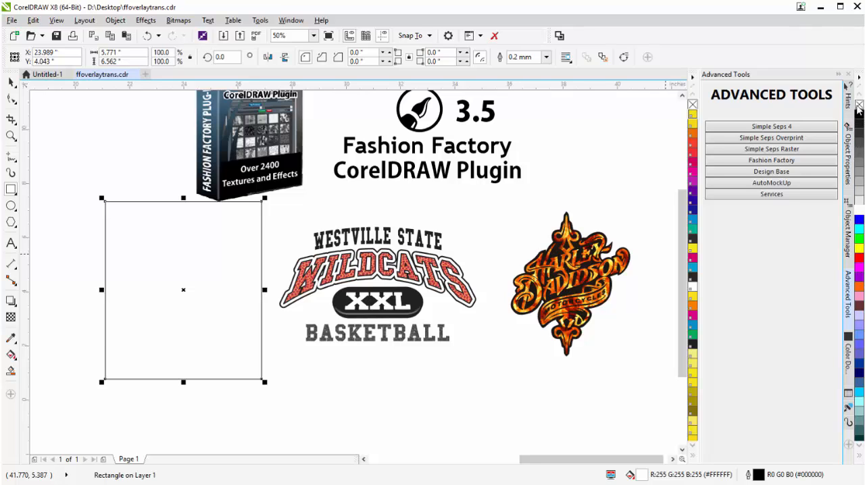
right_click(858, 106)
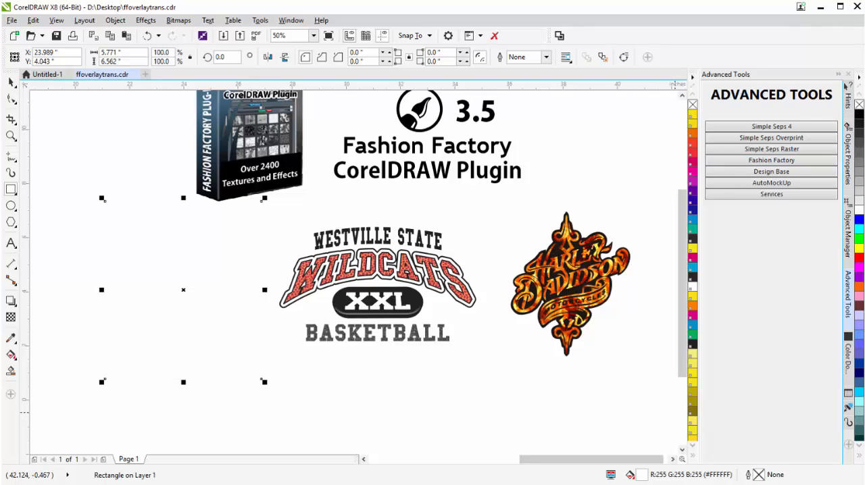
Switch back to Fashion Factory and show the Cracks category of the system textures.
key("alt+Tab")
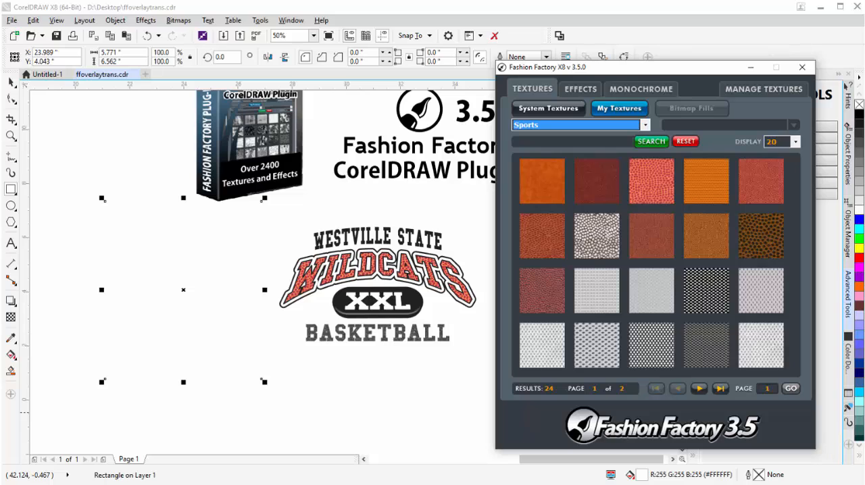
left_click(558, 109)
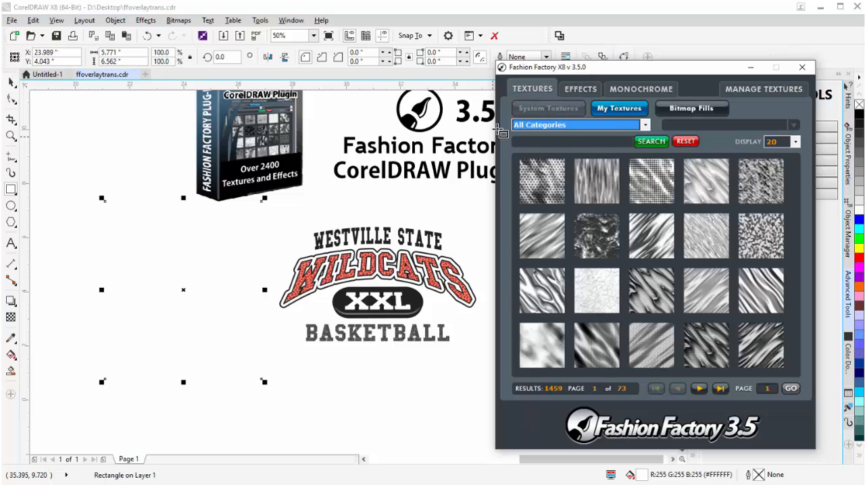
left_click(645, 125)
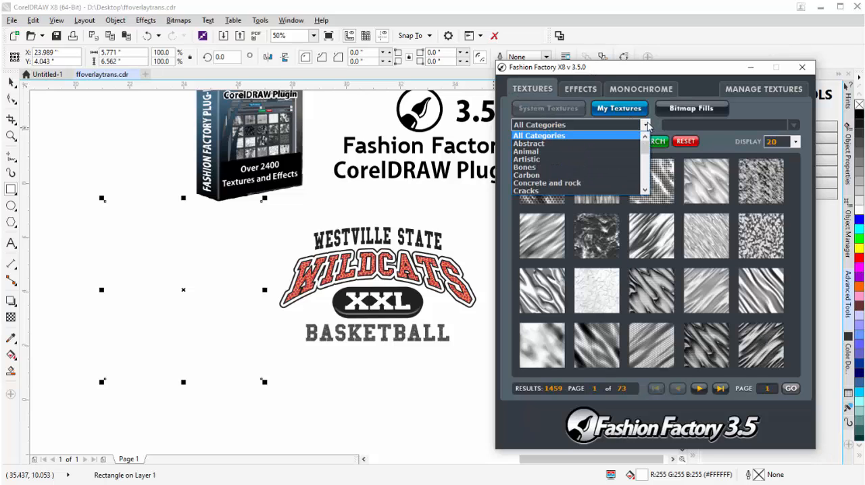
left_click(573, 191)
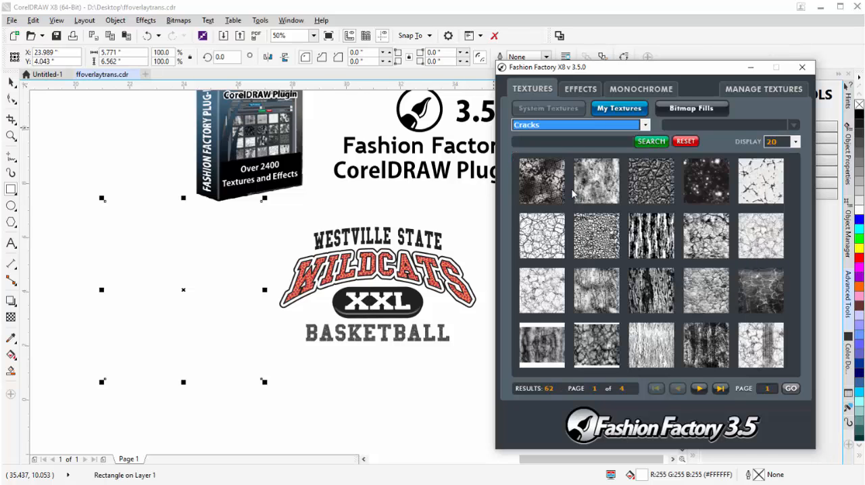
Apply the funsketchedcracks_trans.png texture from the second page of Cracks as transparency to the white rectangle, then minimize Fashion Factory.
left_click(699, 391)
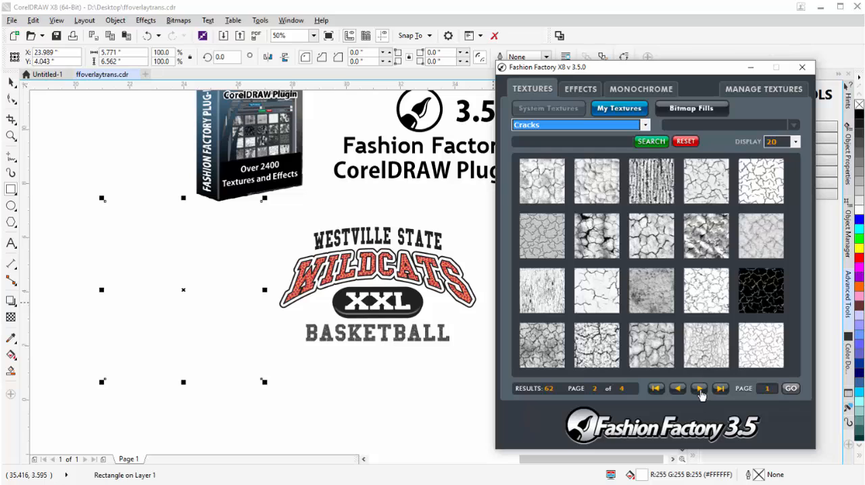
left_click(706, 295)
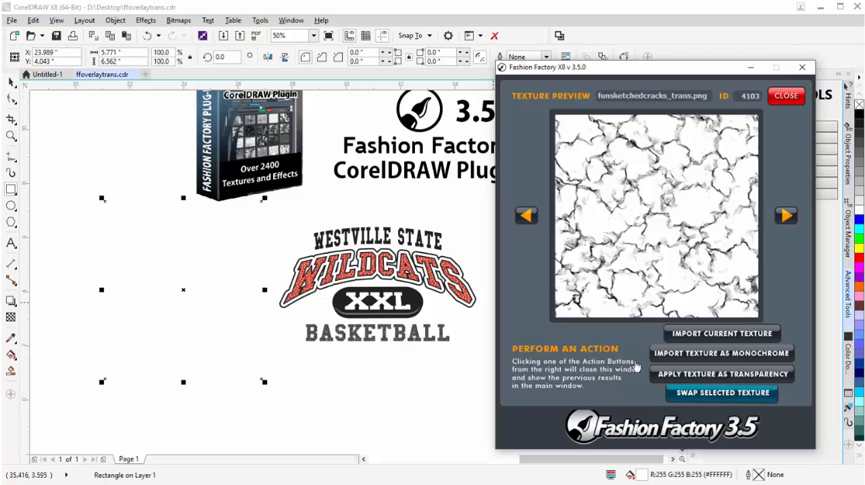
left_click(731, 376)
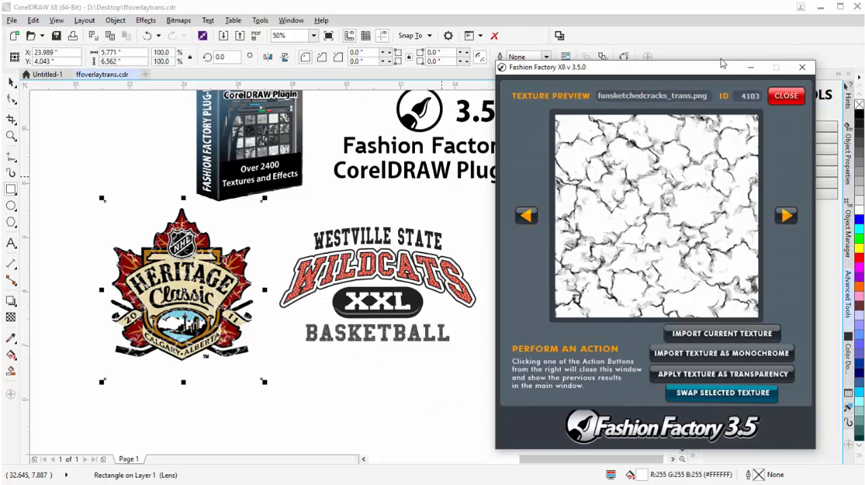
left_click(785, 97)
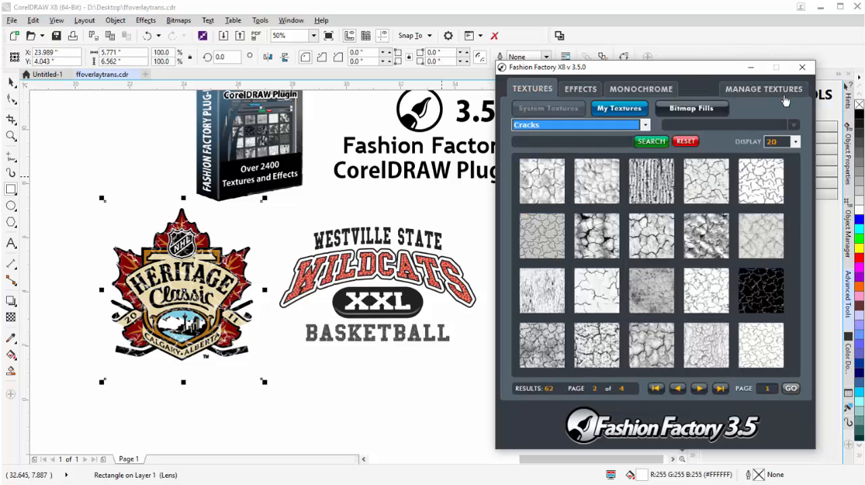
left_click(749, 68)
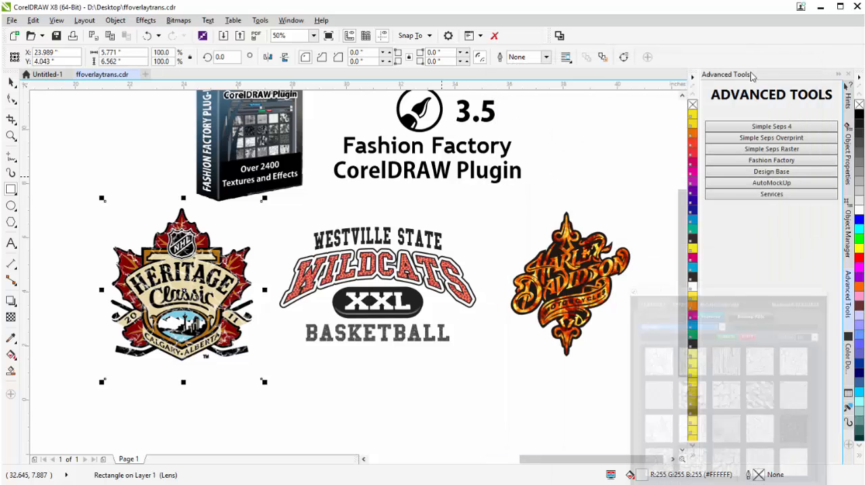
Shrink the crack transparency's pattern tile to about half size and rotate it slightly over the Heritage Classic logo.
left_click(11, 316)
scroll(137, 326, "up", 1)
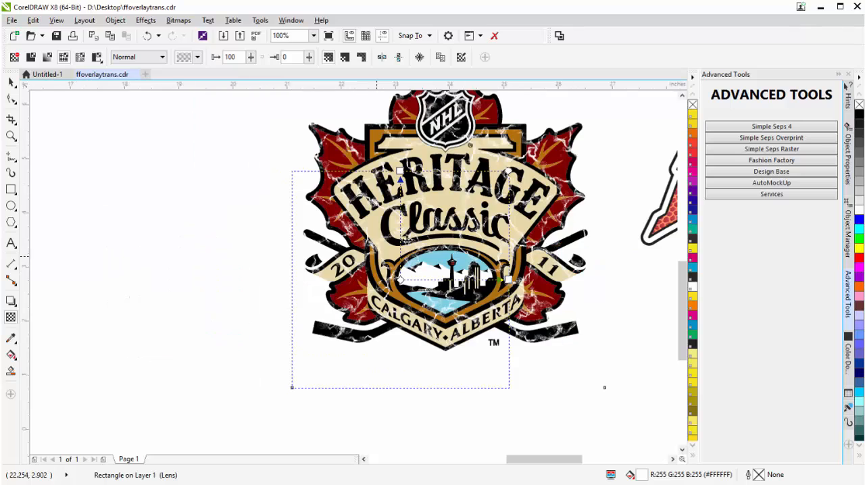
left_click_drag(510, 171, 459, 230)
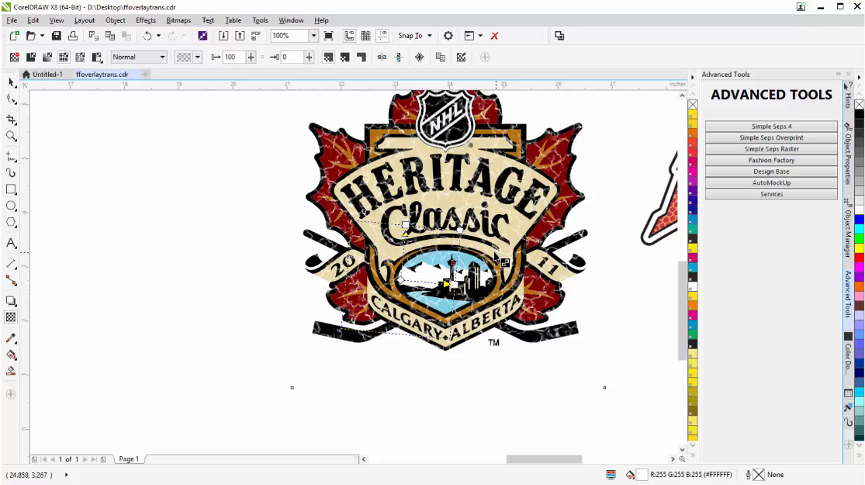
Paste a duplicate of the texture overlay rectangle in place and set the duplicate's background transparency to 48.
left_click(110, 36)
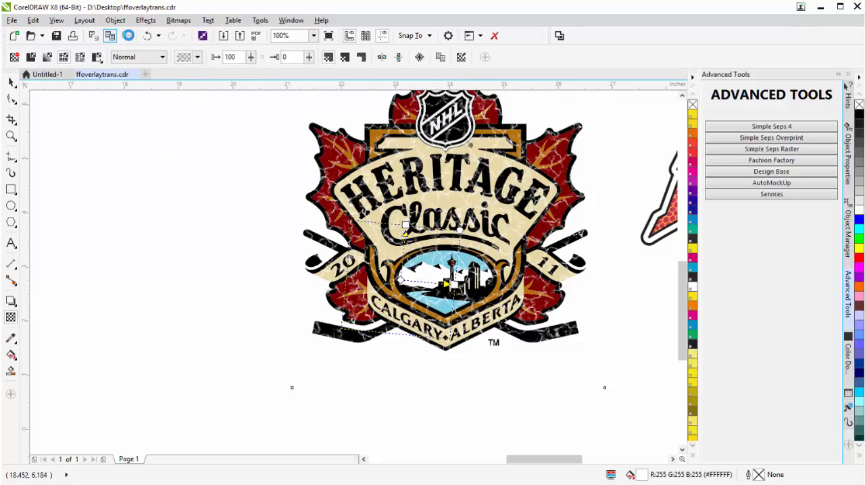
left_click(129, 35)
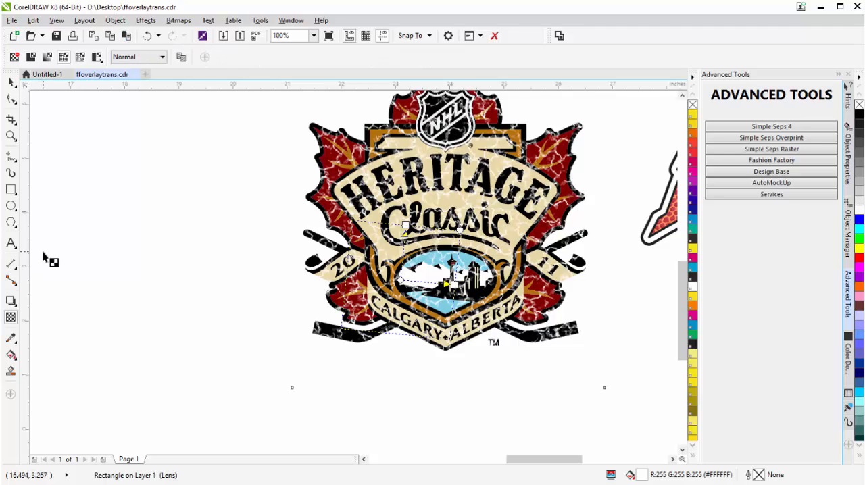
left_click(848, 150)
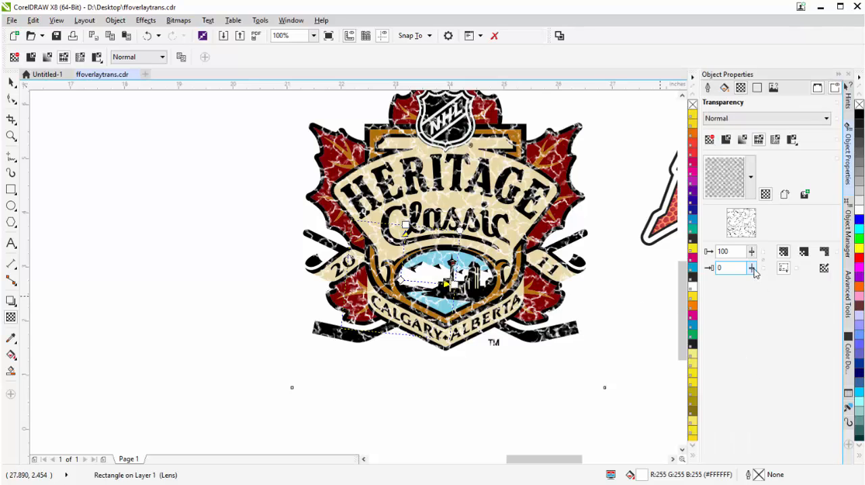
left_click_drag(751, 268, 780, 293)
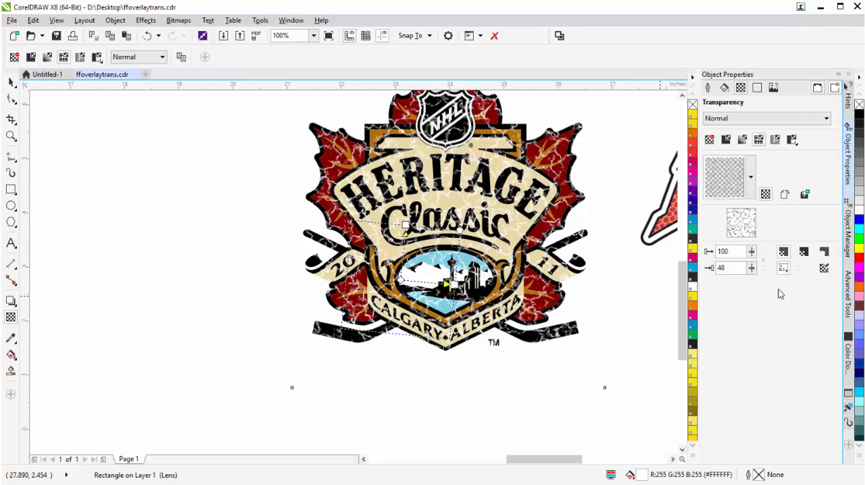